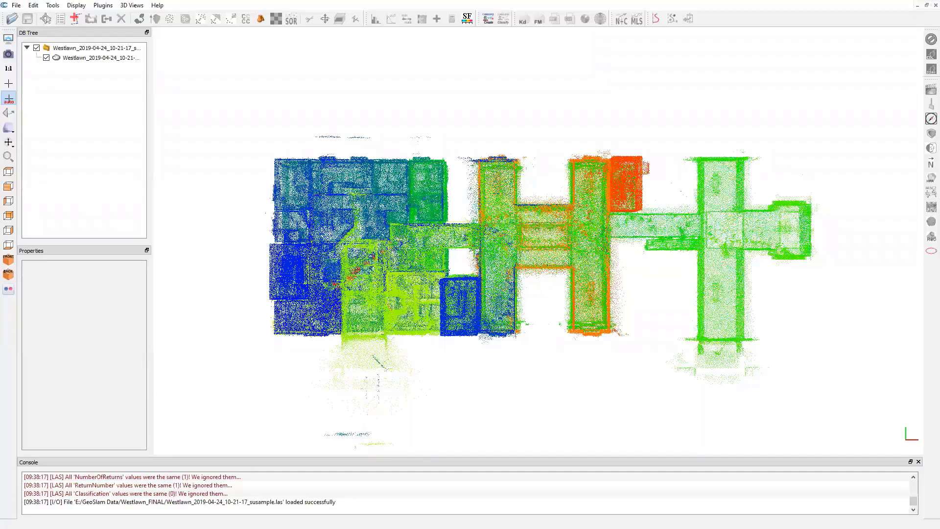
Rotate the CloudCompare point cloud to an oblique side view revealing the building's walls and height
left_click_drag(671, 335, 683, 340)
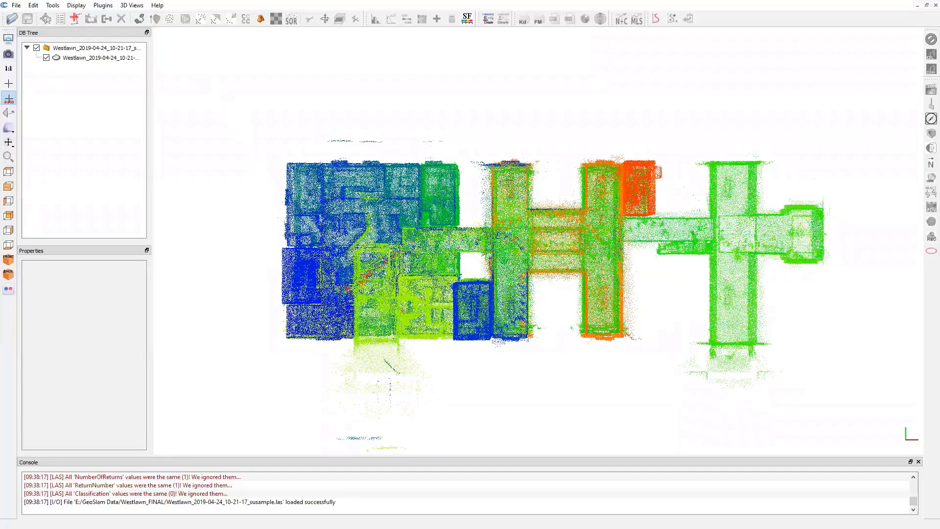
left_click_drag(724, 355, 514, 330)
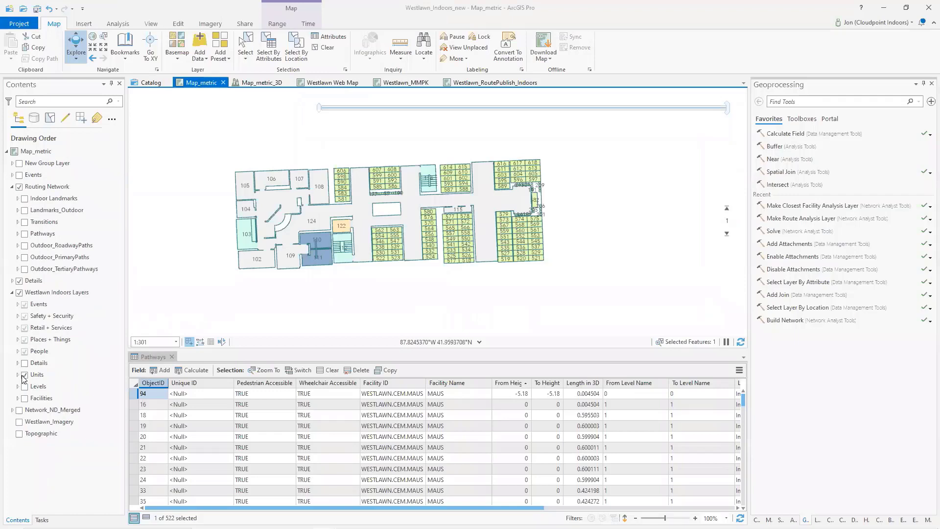
Turn on the Units layer and the Westlawn Indoors Layers group in Map_metric
left_click(24, 376)
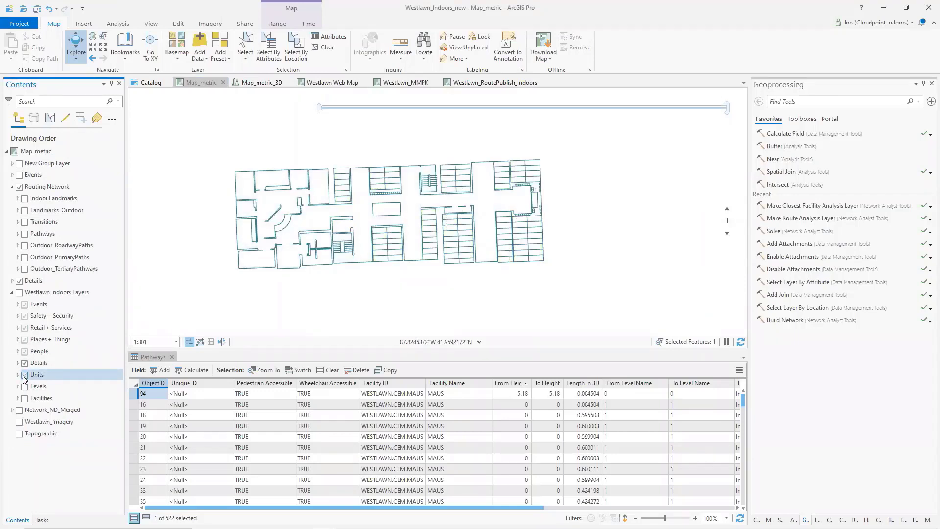
left_click(24, 375)
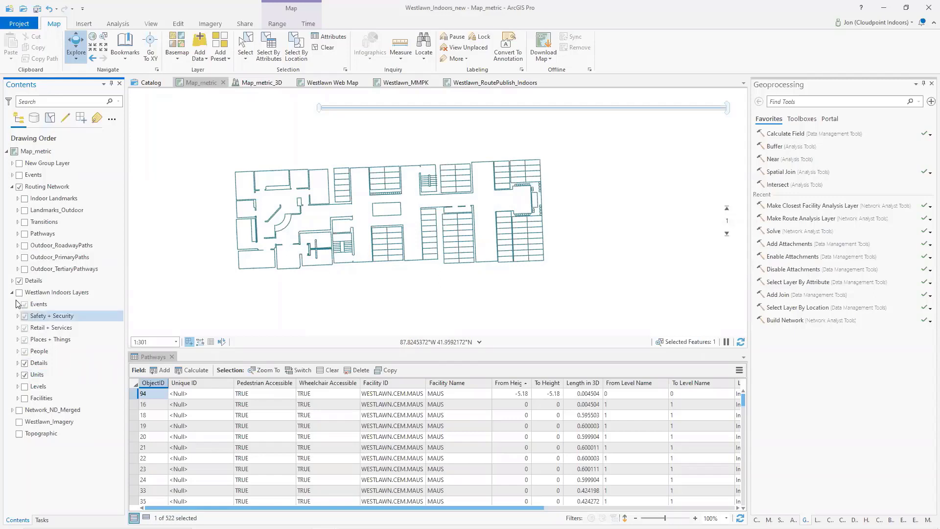
left_click(26, 375)
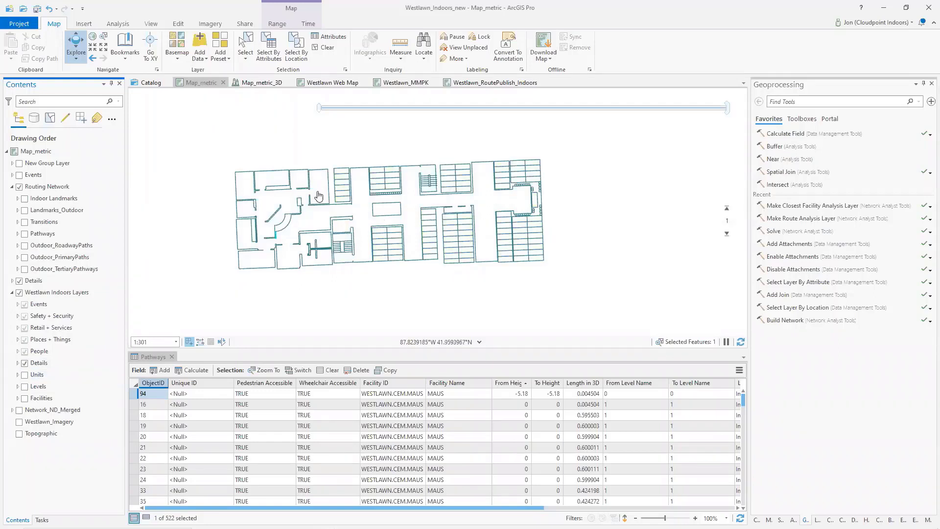
Clear the map selection and show Westlawn_Imagery beneath the labelled floor plan
left_click(379, 219)
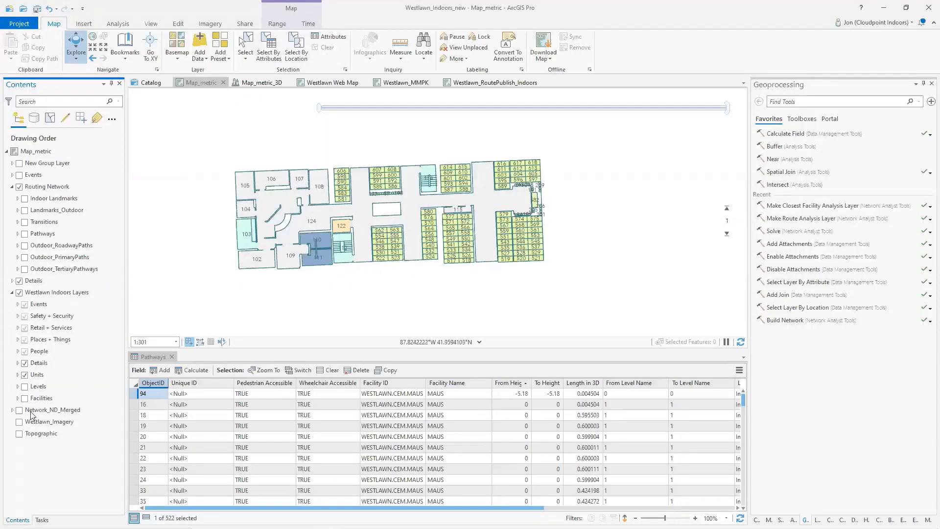
left_click(19, 422)
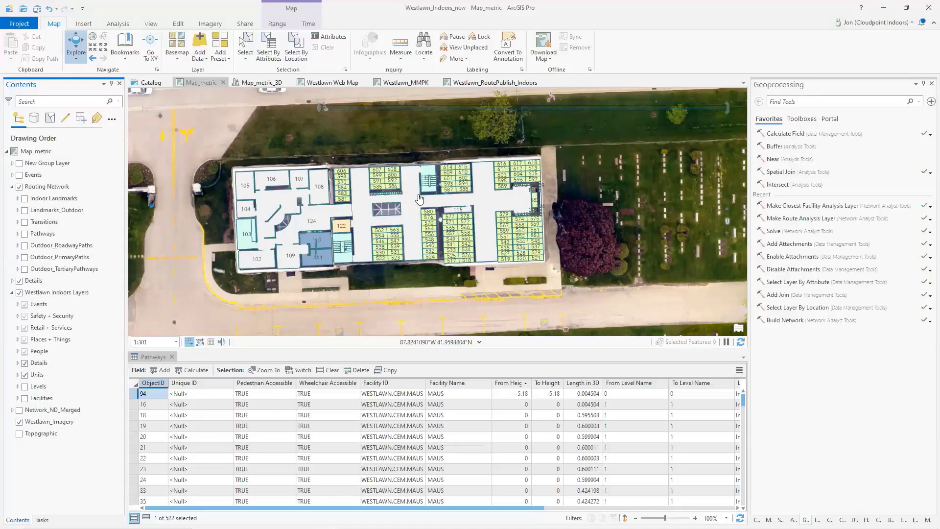
Toggle Westlawn Indoors Layers off and back on, then turn off Westlawn_Imagery
left_click(20, 293)
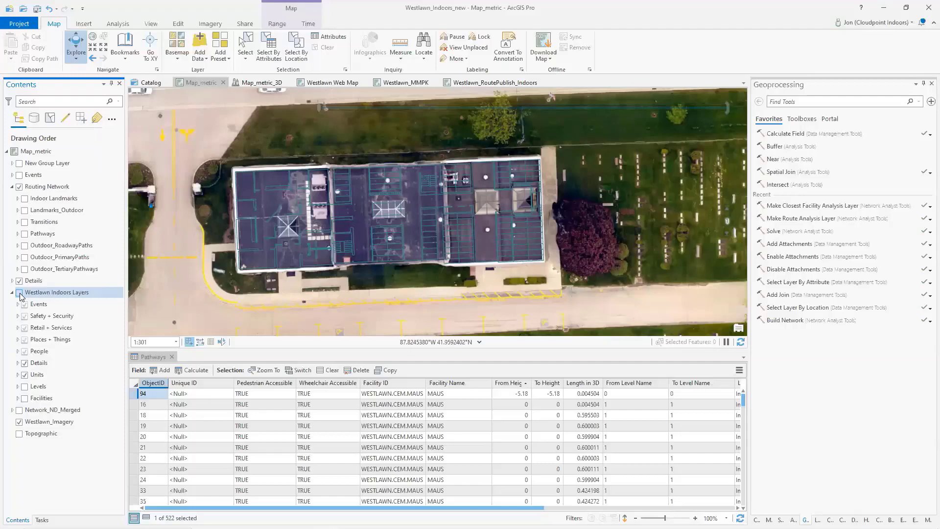
left_click(19, 292)
left_click(20, 426)
left_click(19, 425)
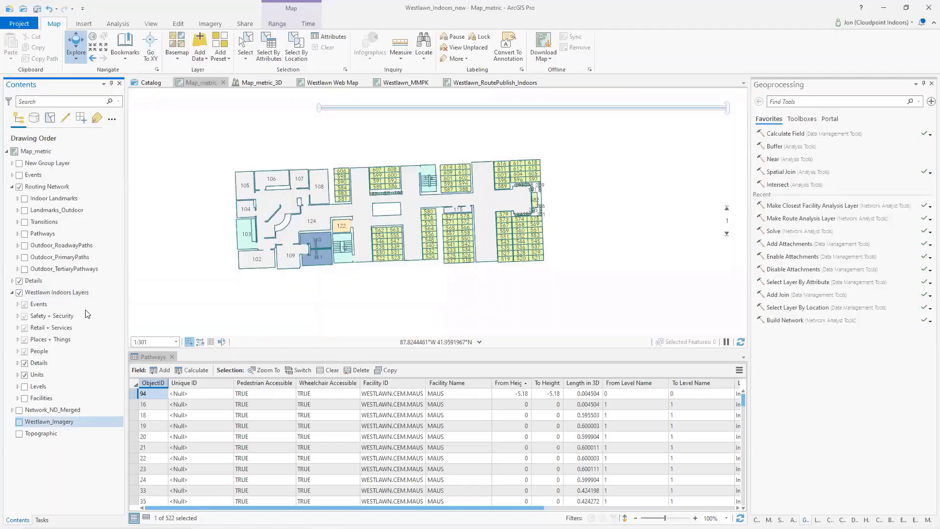
Turn on the Pathways routing layer and zoom in on the floor plan units
left_click(79, 293)
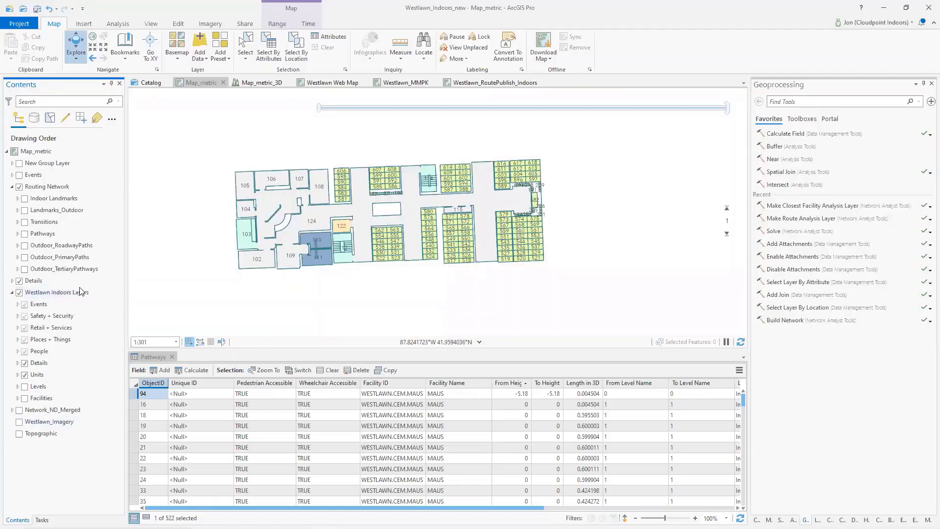
left_click(25, 235)
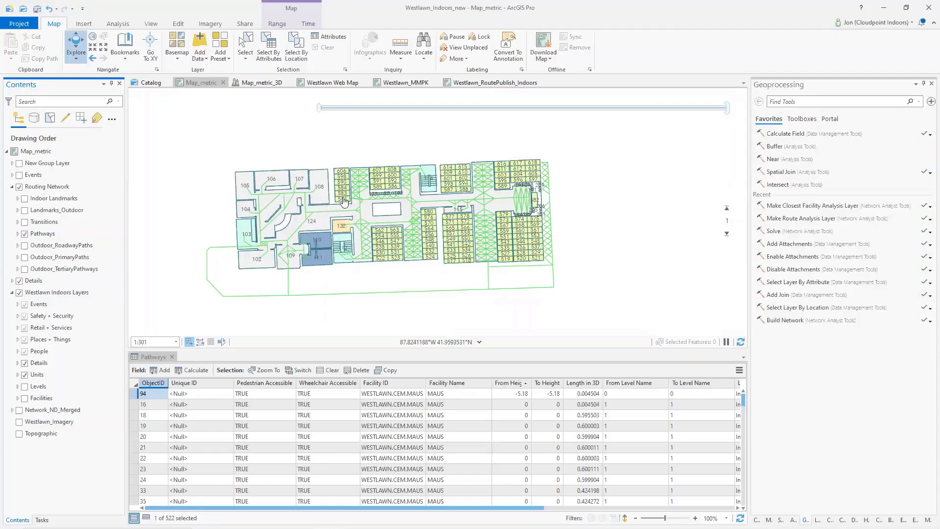
scroll(362, 258, "up", 1)
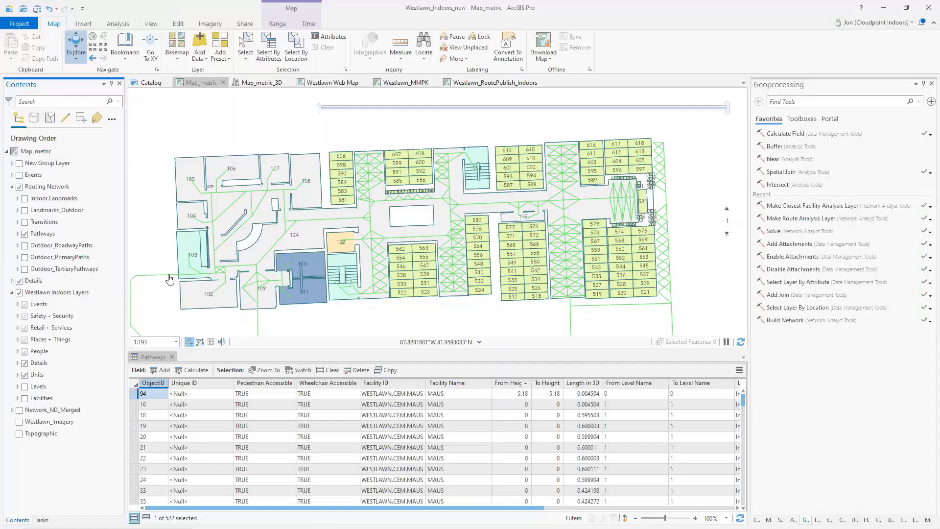
Switch to the Map_metric_3D scene with the orange Route 3 path
left_click(103, 283)
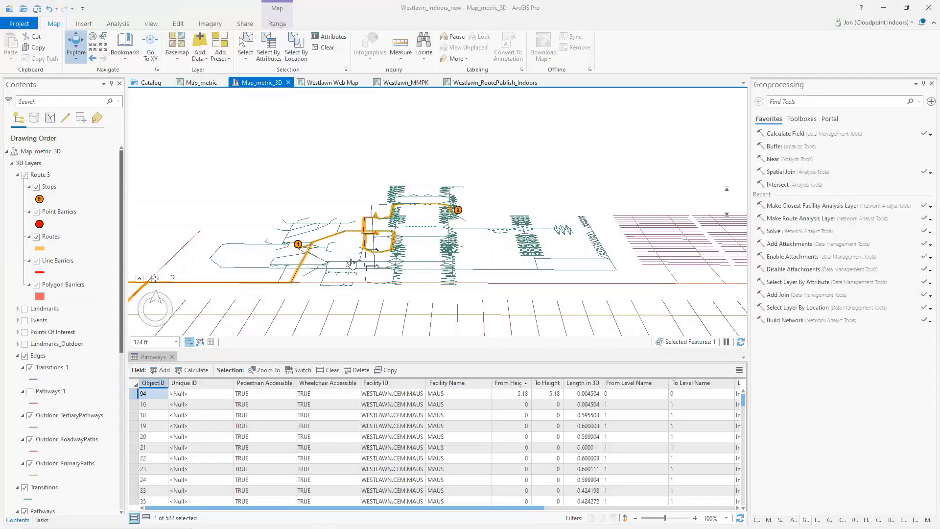
Turn off Outdoor_TertiaryPathways, Outdoor_RoadwayPaths and Outdoor_PrimaryPaths under Edges
left_click(30, 372)
left_click(31, 417)
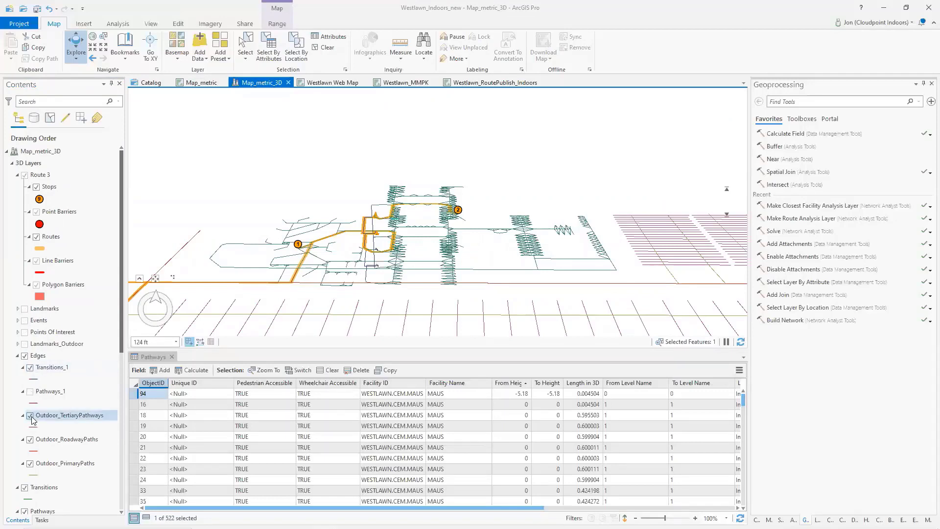
left_click(30, 442)
left_click(31, 464)
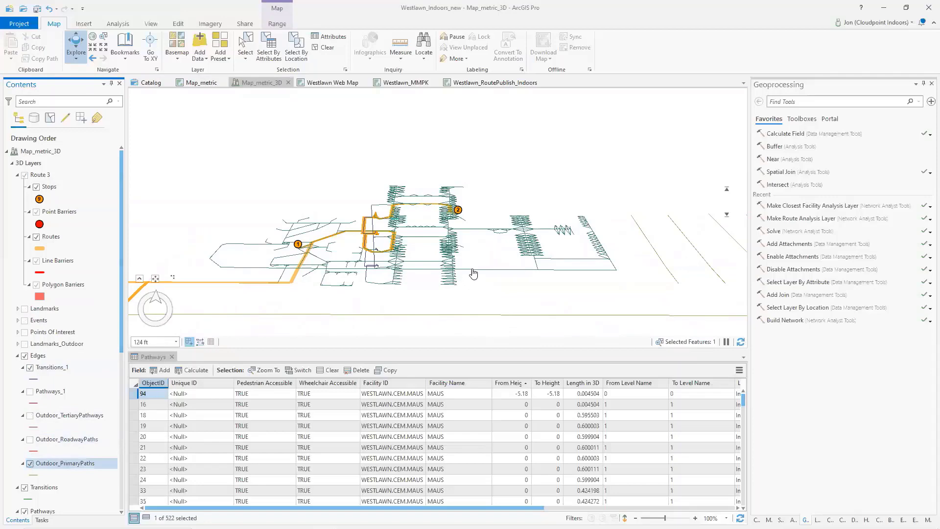
Pan and zoom the 3D scene to frame the orange route between stops 1 and 2
left_click_drag(407, 291, 475, 267)
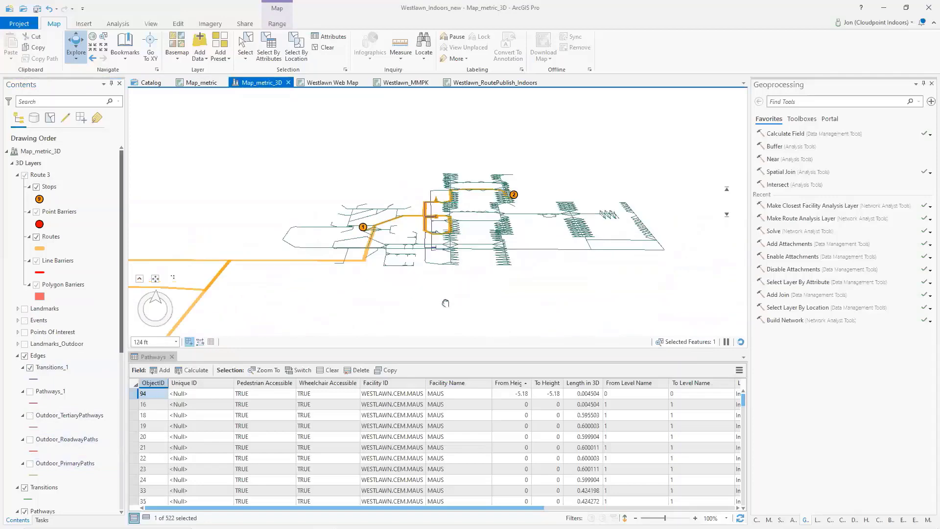
left_click_drag(446, 303, 444, 279)
scroll(444, 279, "up", 3)
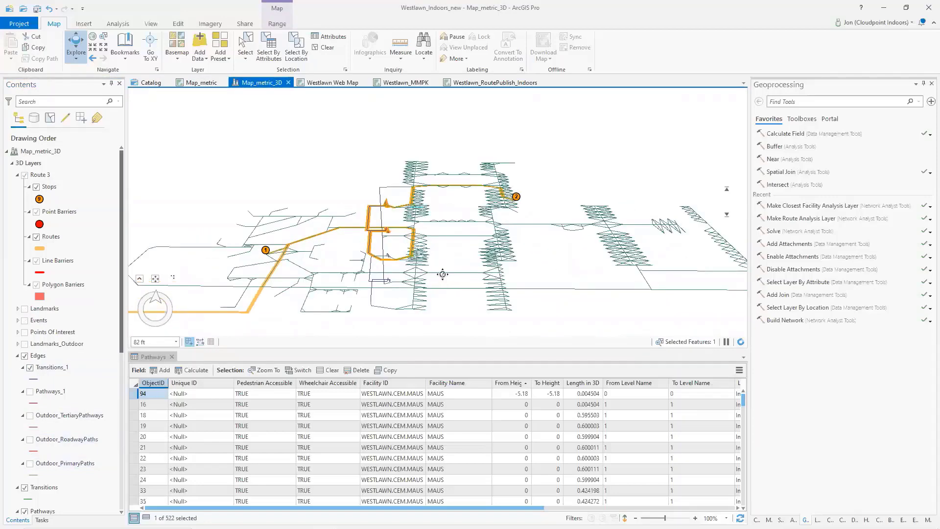
scroll(442, 274, "up", 3)
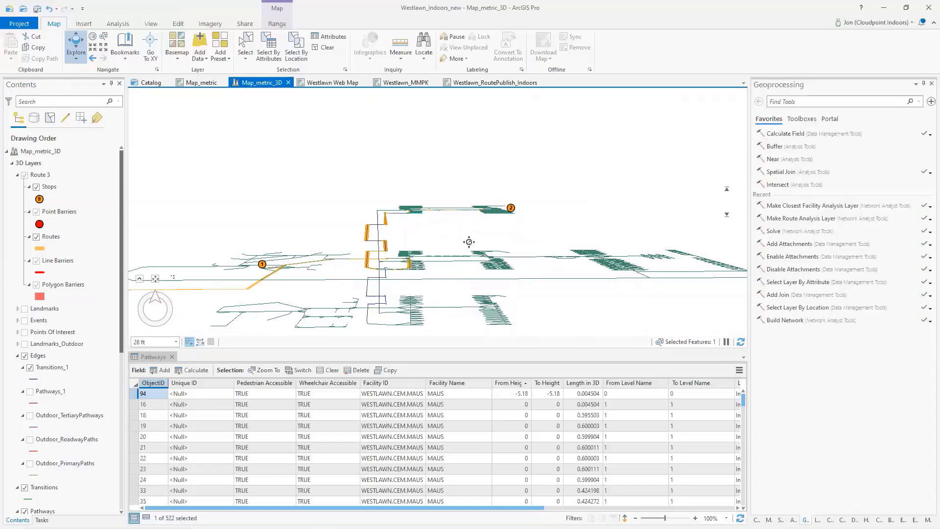
scroll(470, 239, "down", 2)
scroll(448, 278, "down", 2)
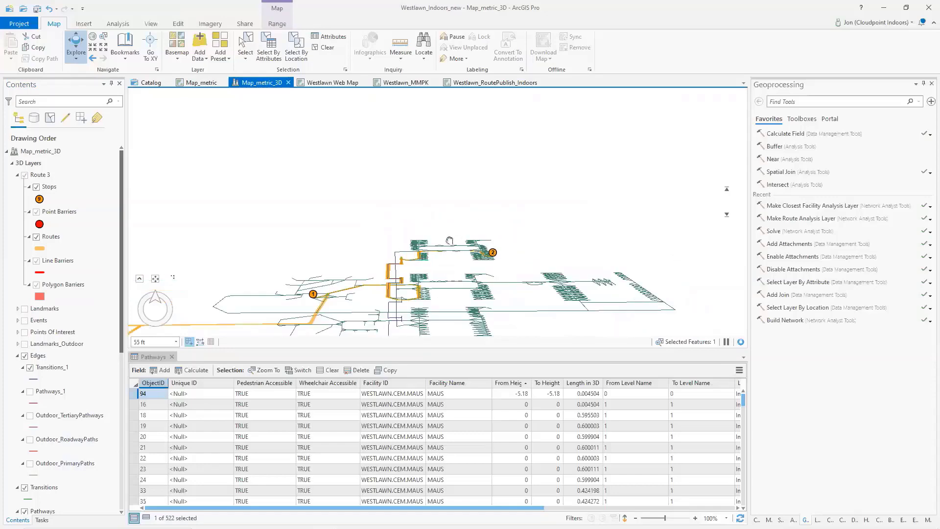
scroll(450, 241, "down", 1)
scroll(443, 279, "down", 1)
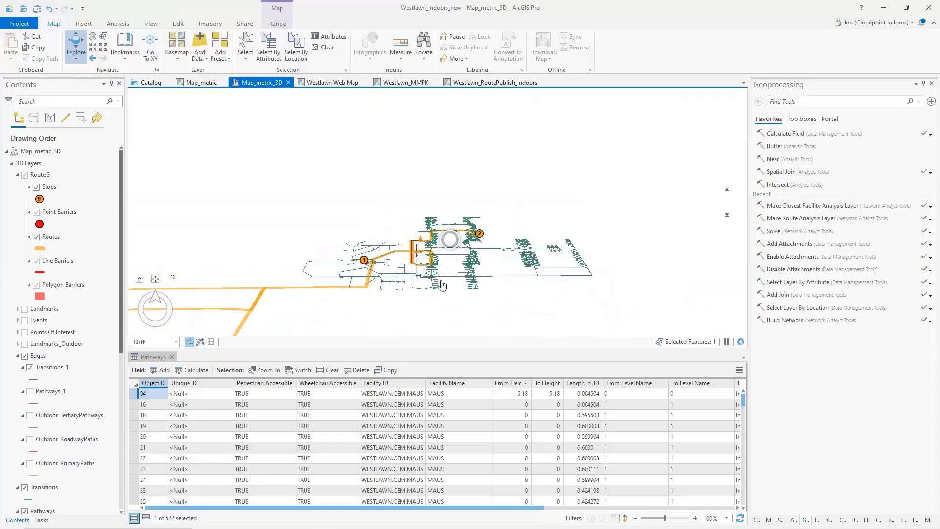
scroll(459, 268, "down", 2)
scroll(458, 269, "up", 1)
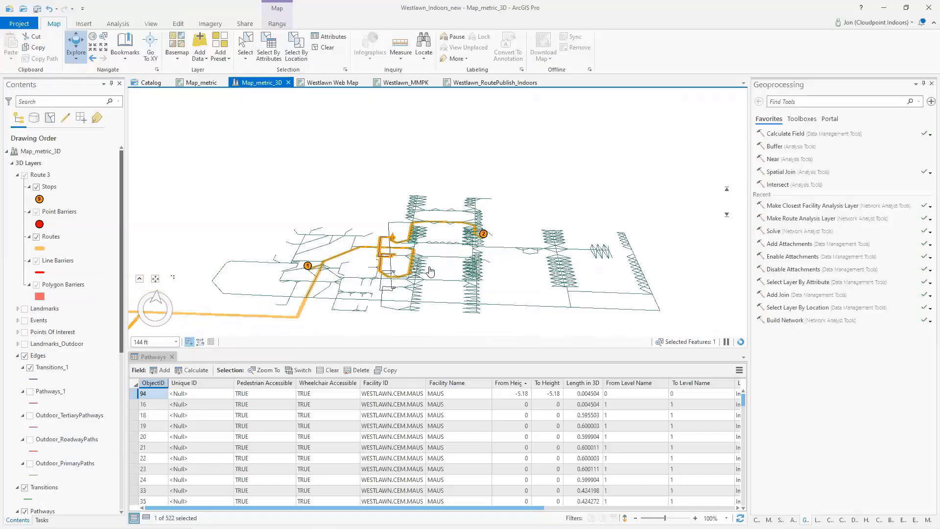
scroll(435, 270, "up", 1)
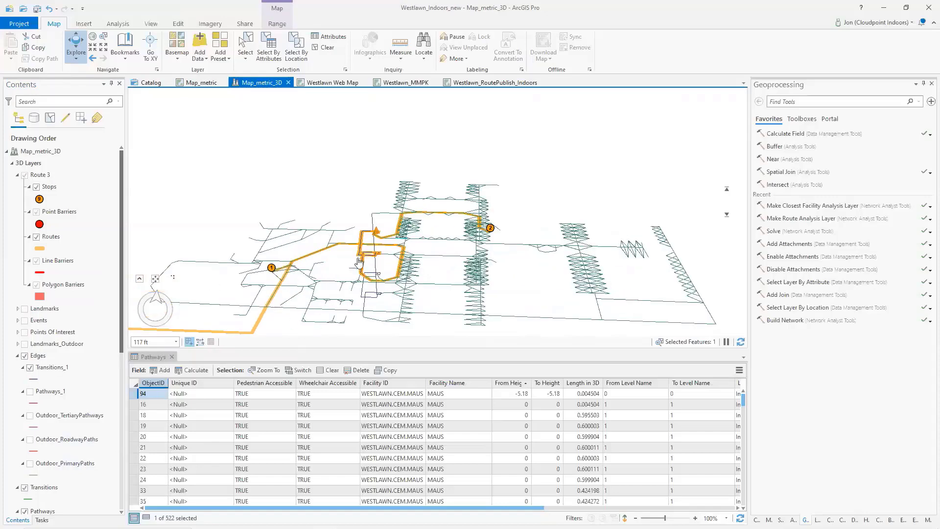
left_click(23, 180)
left_click(23, 181)
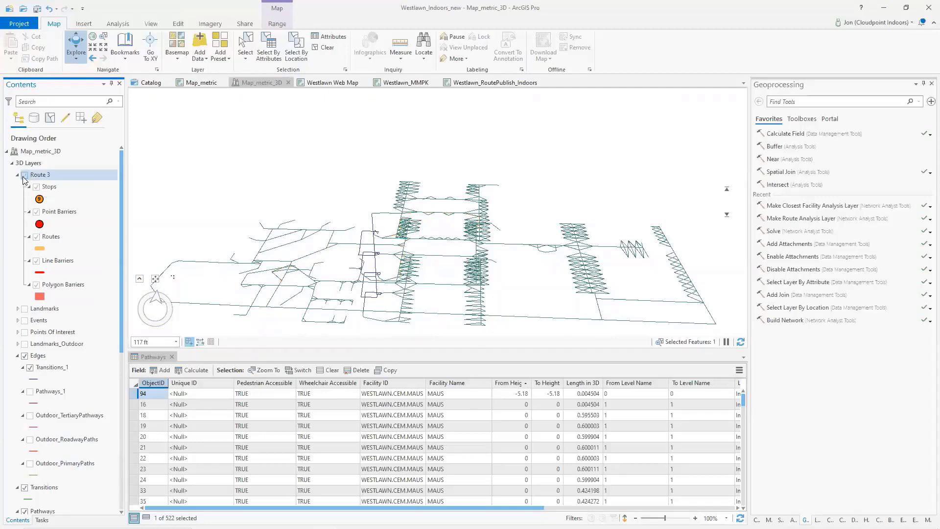
left_click(325, 260)
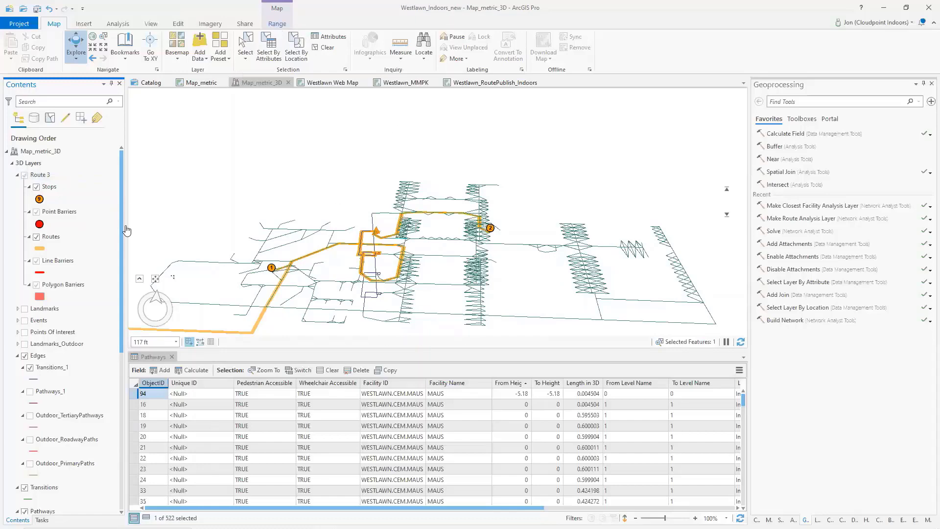
left_click_drag(360, 280, 396, 274)
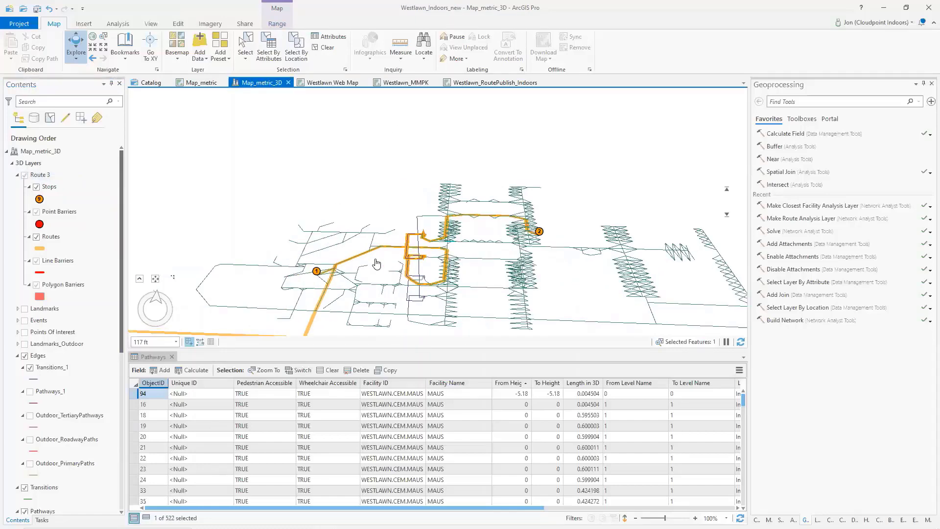
left_click_drag(488, 253, 546, 232)
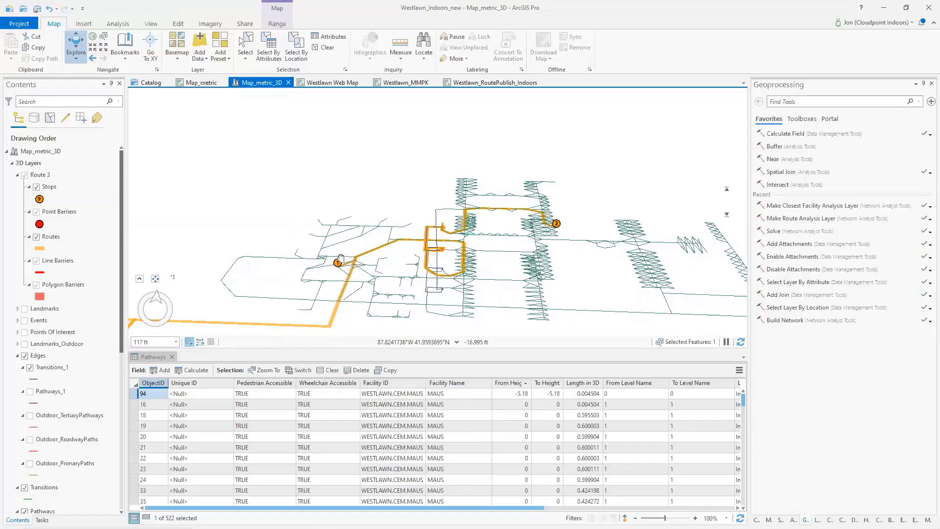
key("Right")
key("Left")
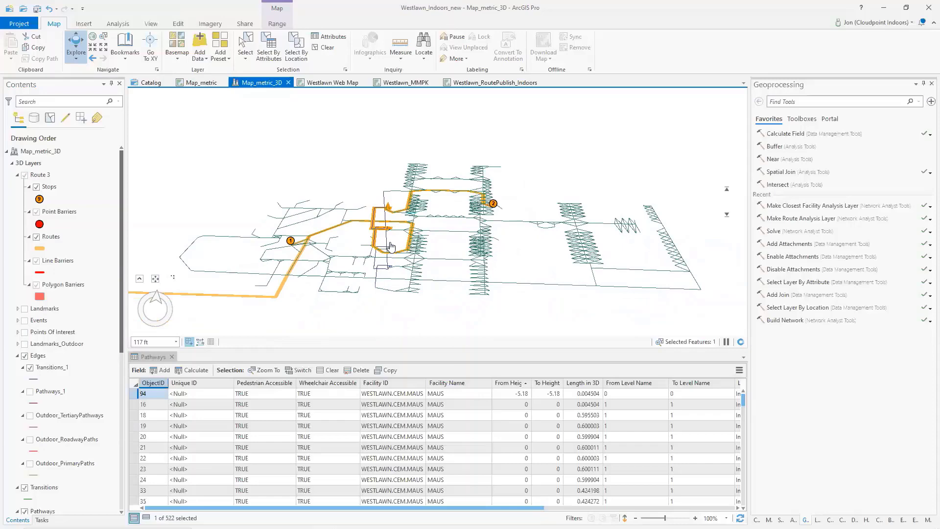